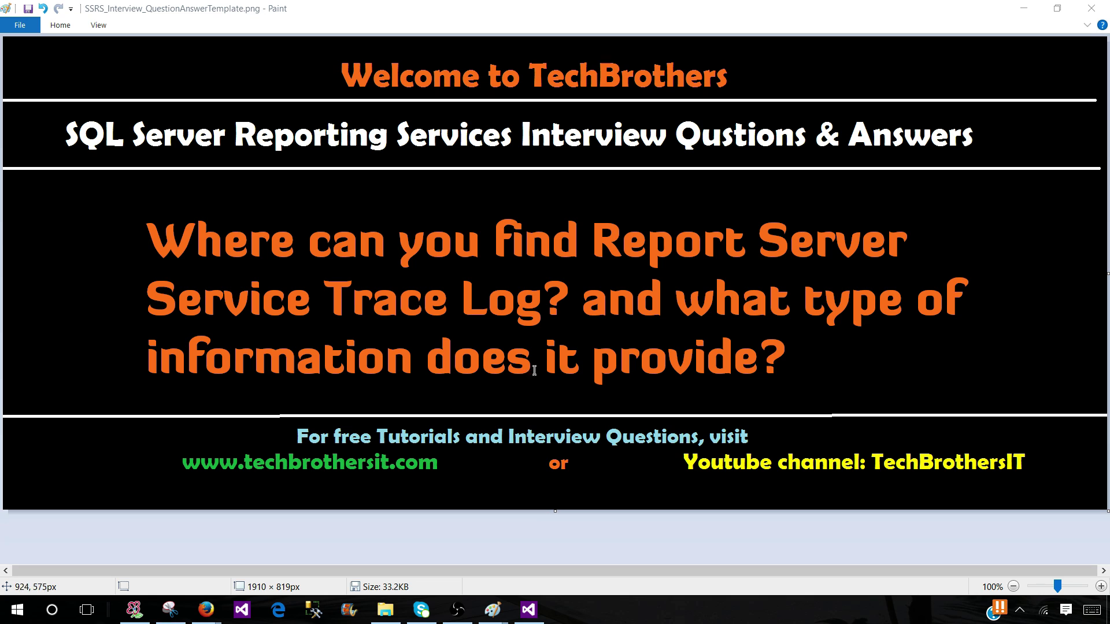
# Step: Launch File Explorer and browse into Windows (C:) and then Program Files
pyautogui.click(386, 609)
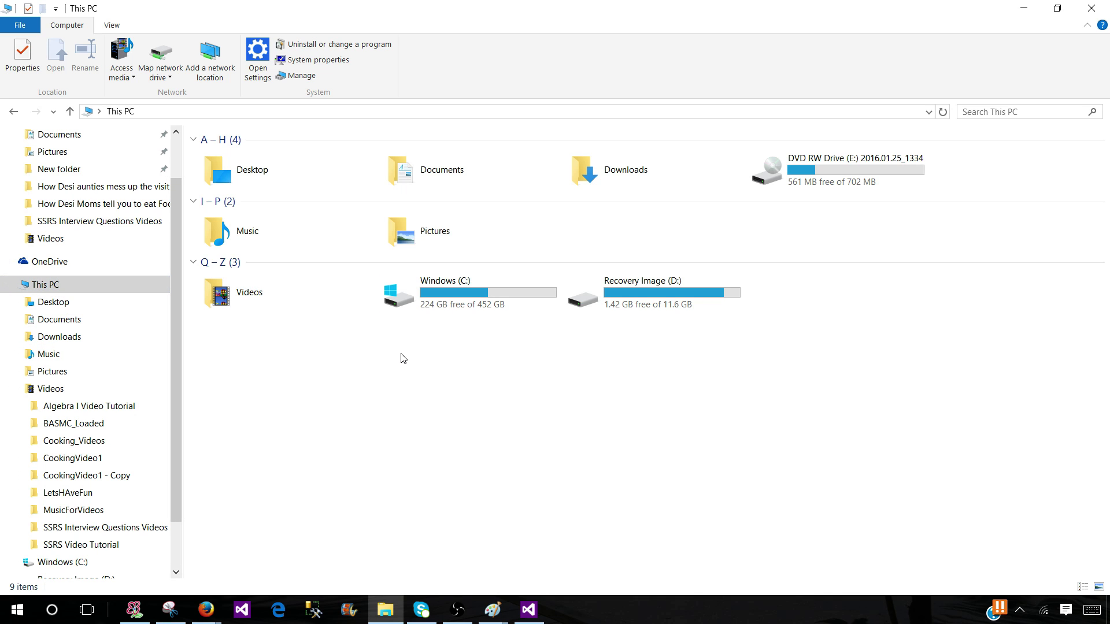
pyautogui.doubleClick(458, 295)
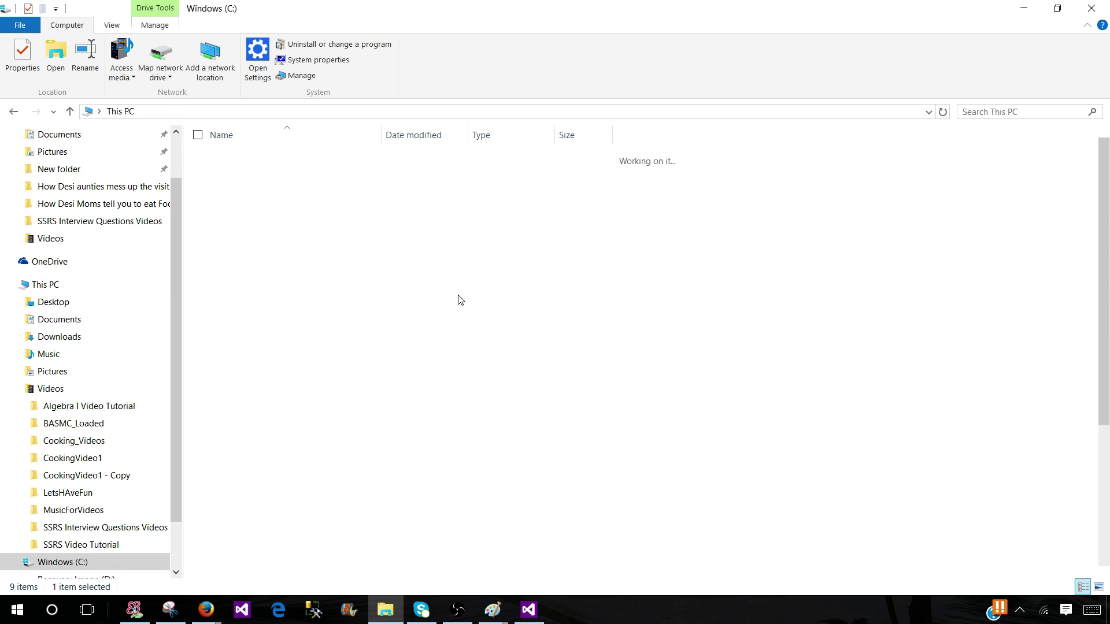
pyautogui.doubleClick(256, 298)
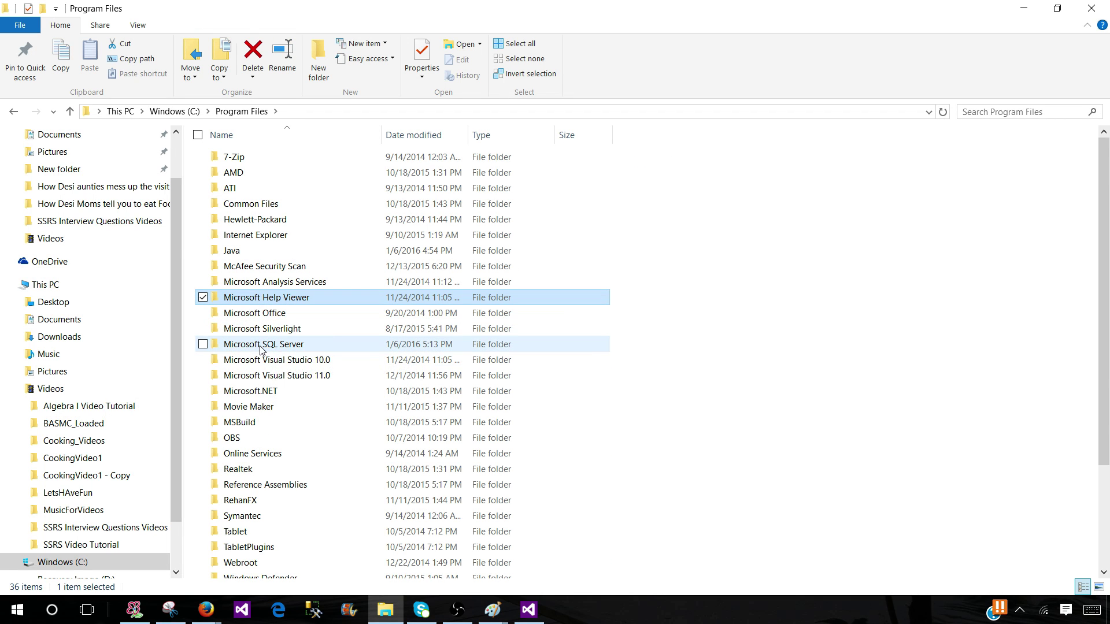
# Step: Enter Microsoft SQL Server and compare MSRS12.SQL2014, MSRS13.SQL2016 and MSRS13.SQL20163P2, ending on MSRS12.SQL2014
pyautogui.doubleClick(261, 345)
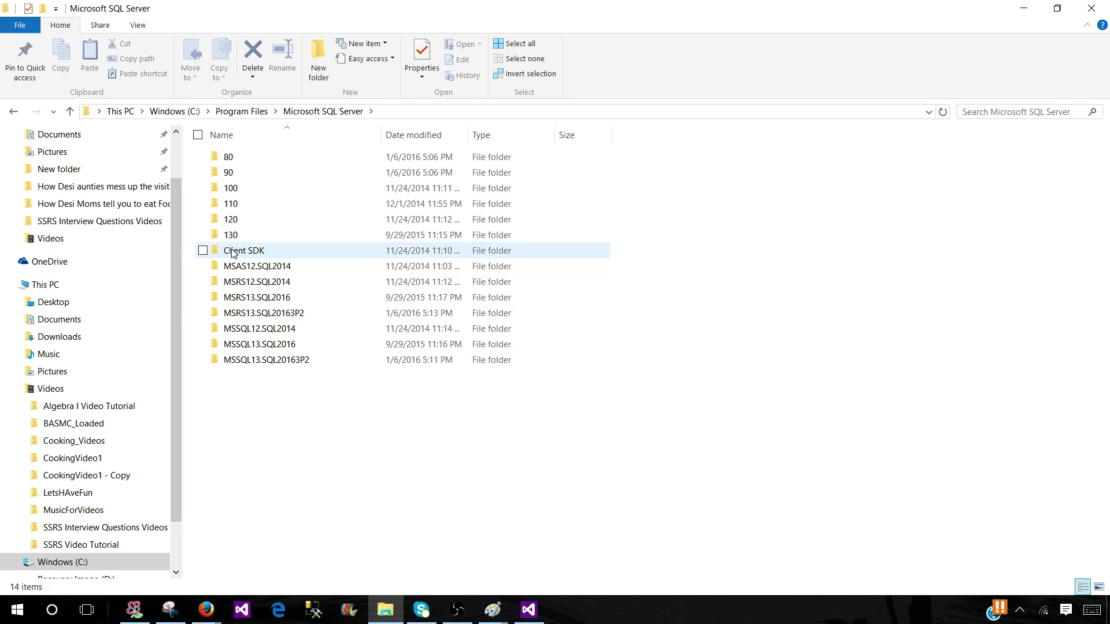
pyautogui.click(257, 282)
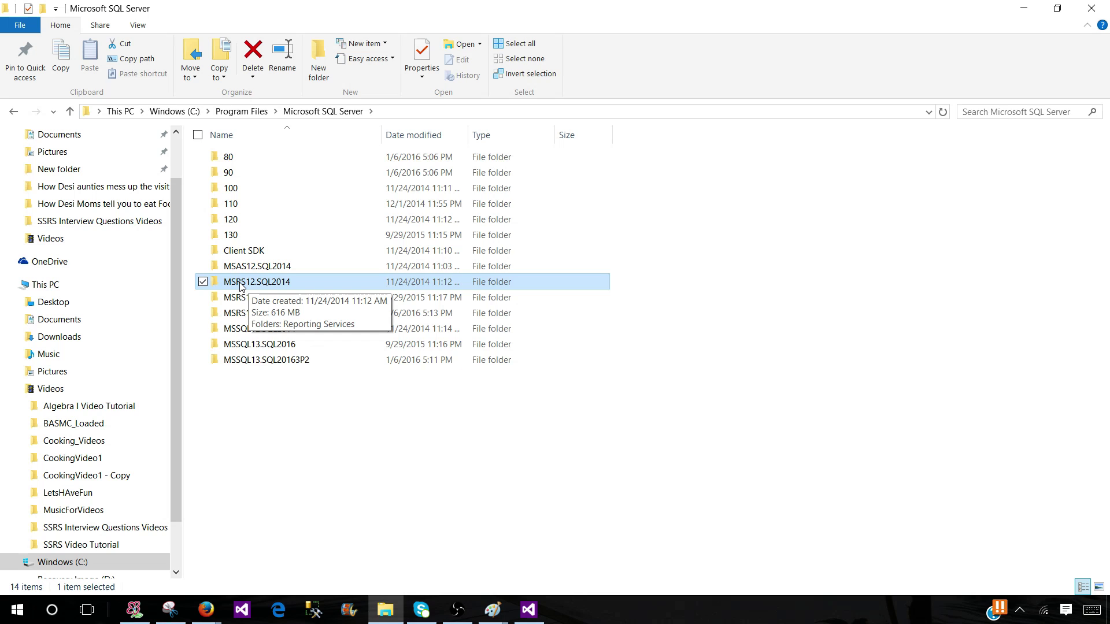
pyautogui.click(257, 298)
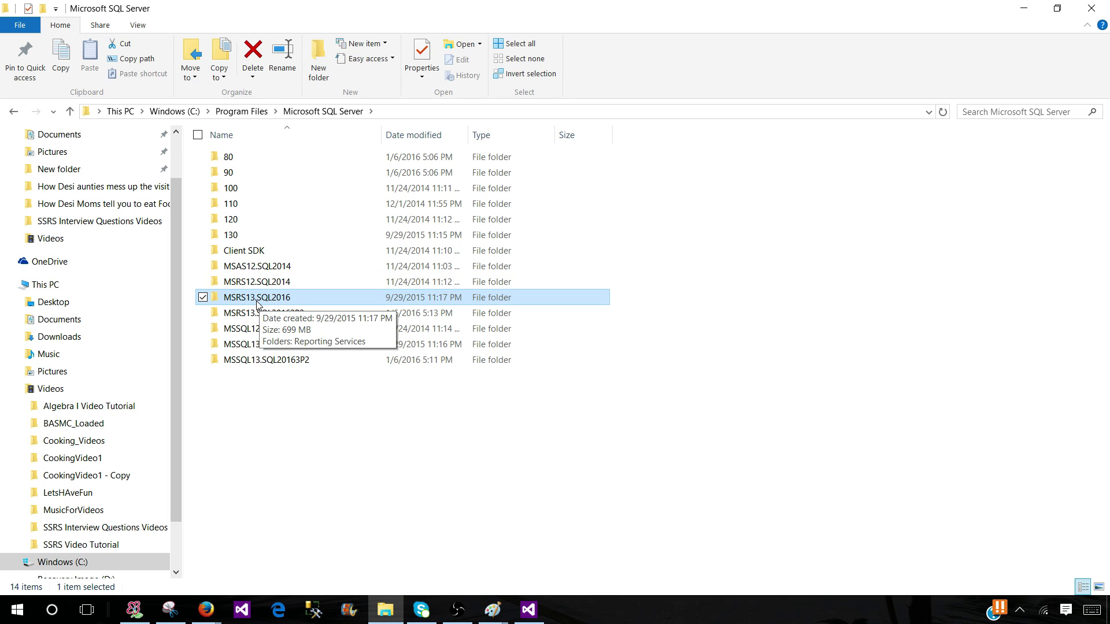
pyautogui.click(247, 313)
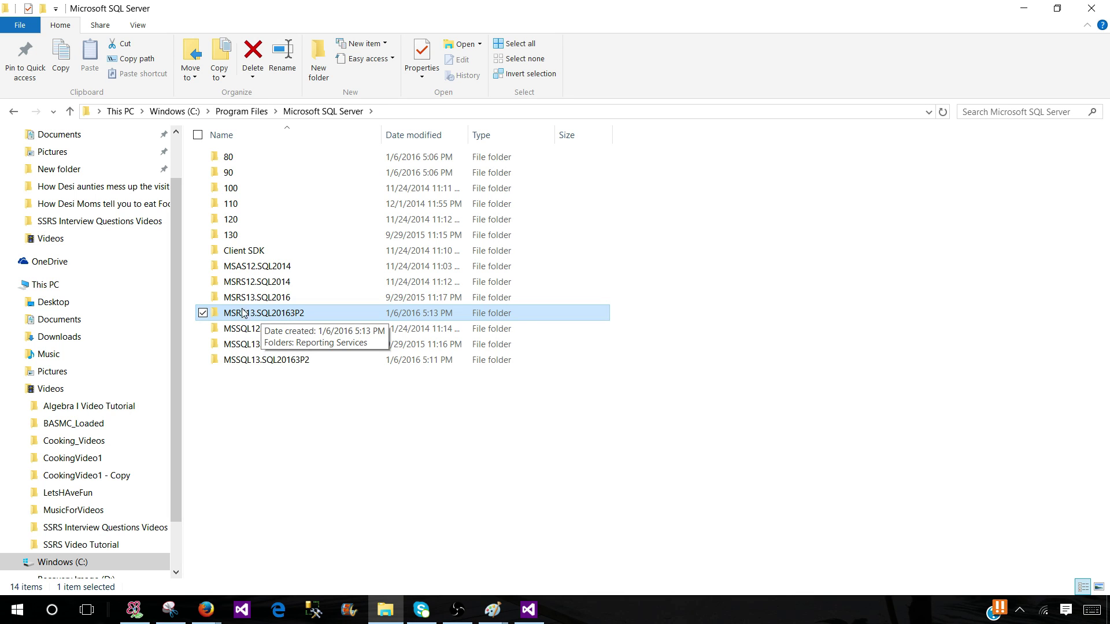
pyautogui.click(255, 282)
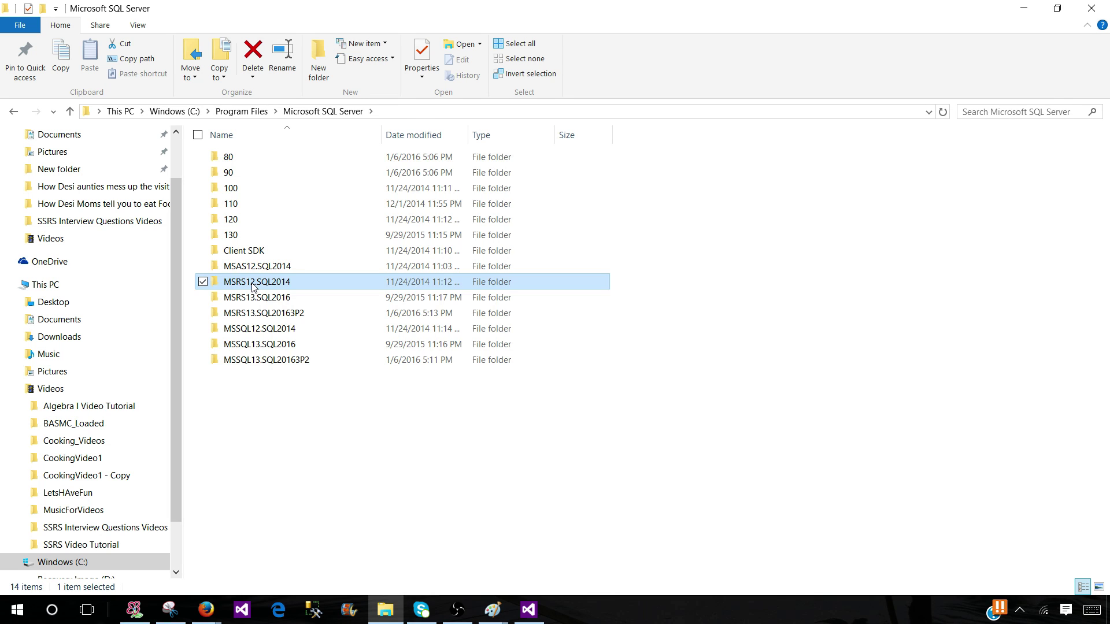
# Step: Drill into MSRS12.SQL2014 > Reporting Services > LogFiles to see the 19 log items
pyautogui.doubleClick(255, 282)
pyautogui.doubleClick(243, 157)
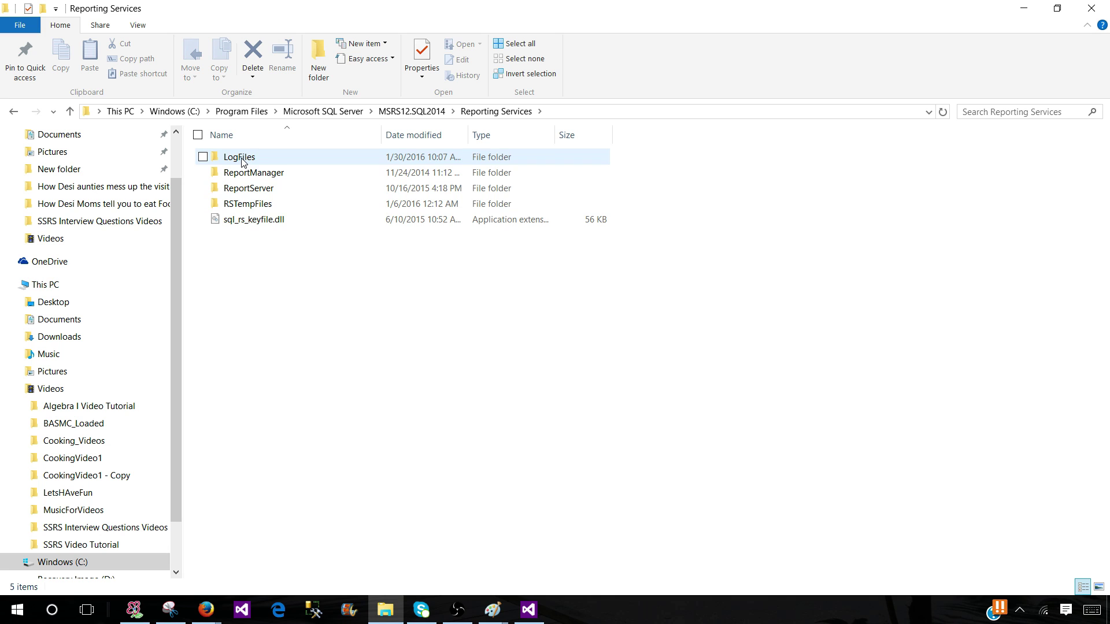
pyautogui.doubleClick(242, 157)
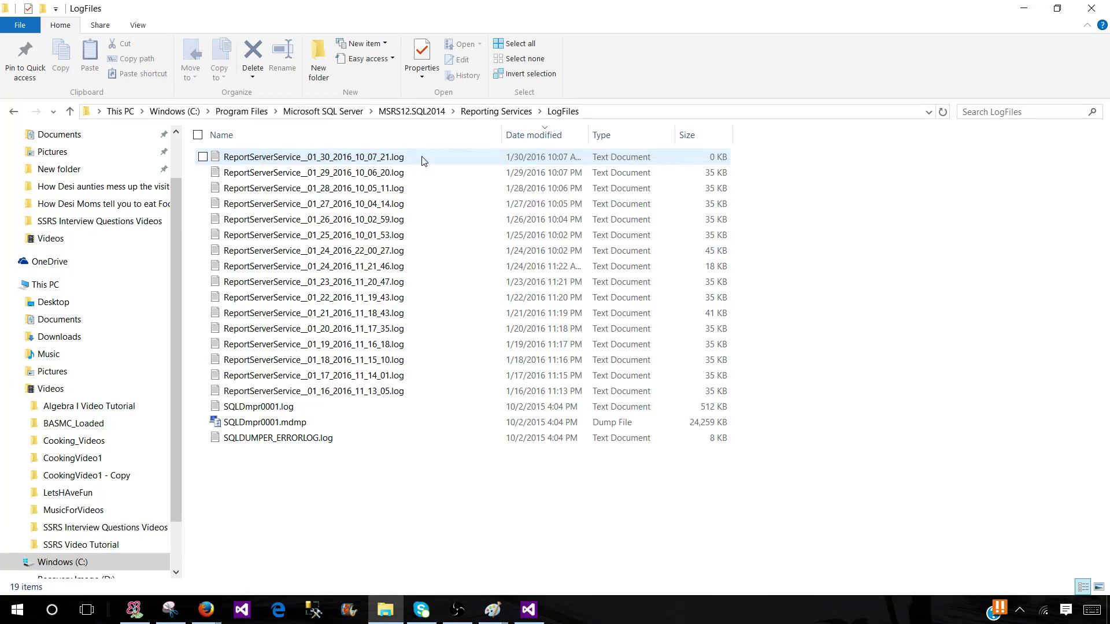
pyautogui.doubleClick(382, 173)
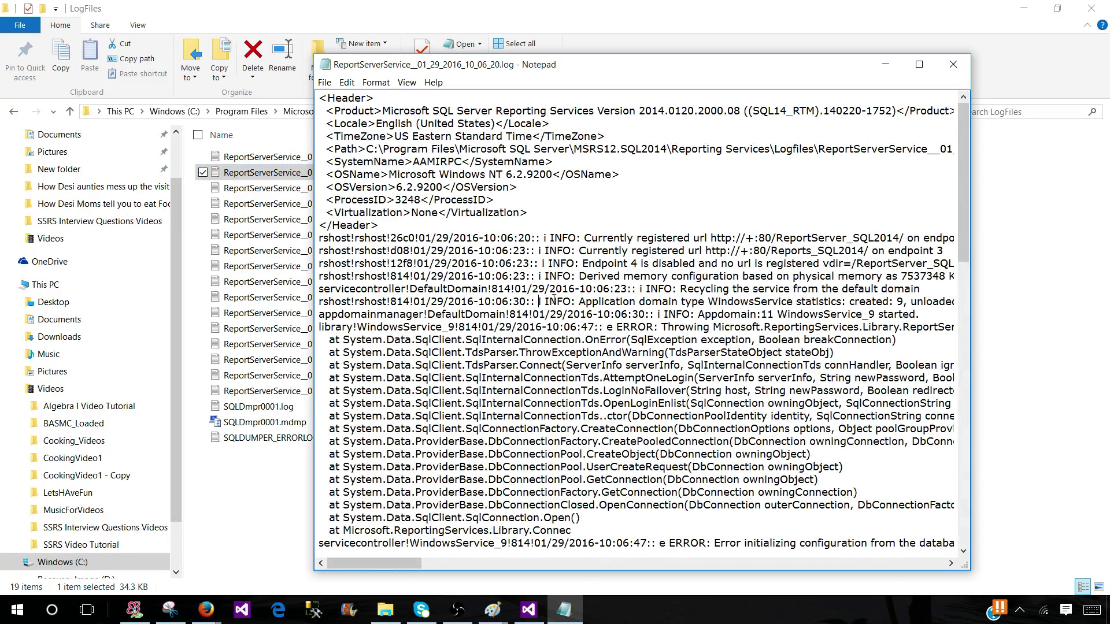
pyautogui.scroll(-5, 540, 300)
pyautogui.scroll(-10, 546, 329)
pyautogui.scroll(-5, 551, 347)
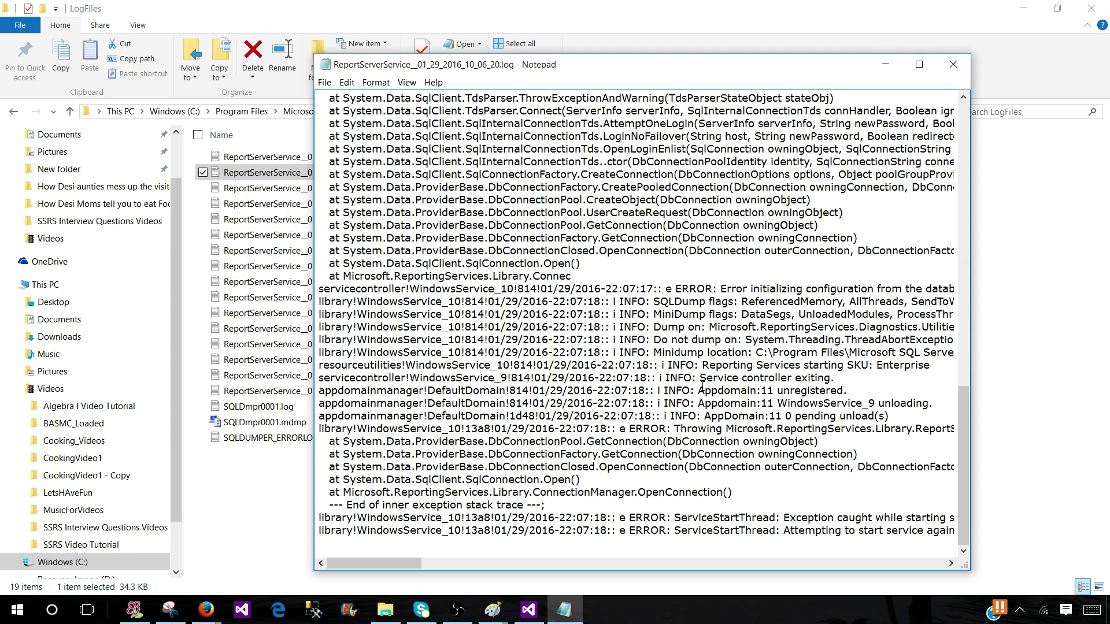
pyautogui.moveTo(372, 564)
pyautogui.mouseDown()
pyautogui.moveTo(938, 538)
pyautogui.moveTo(394, 517)
pyautogui.mouseUp()
pyautogui.click(953, 65)
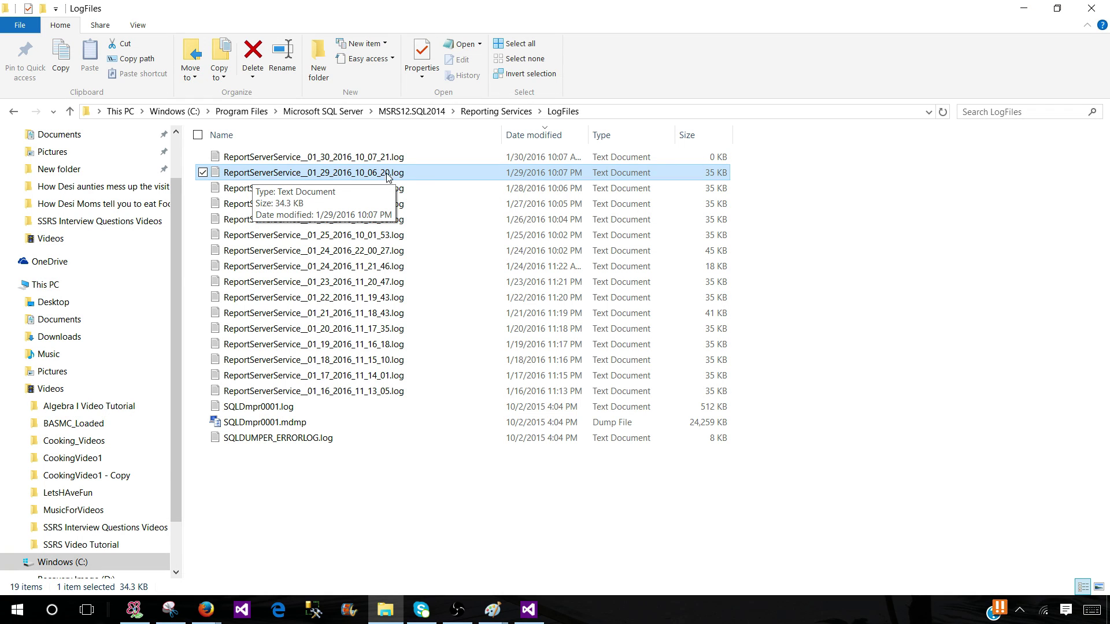
pyautogui.click(598, 111)
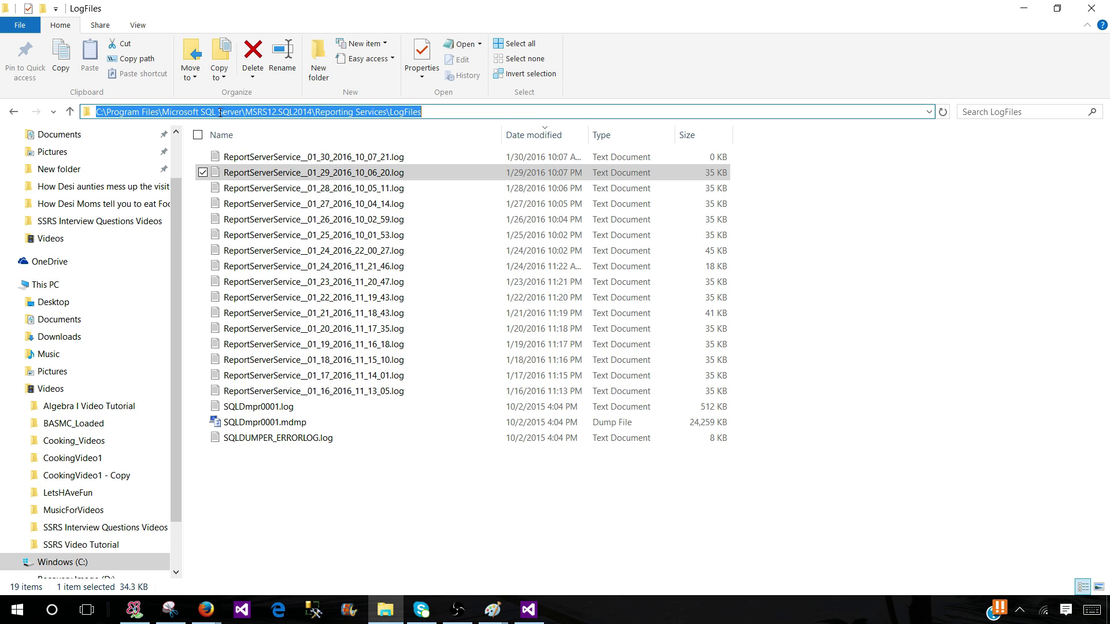
pyautogui.click(249, 114)
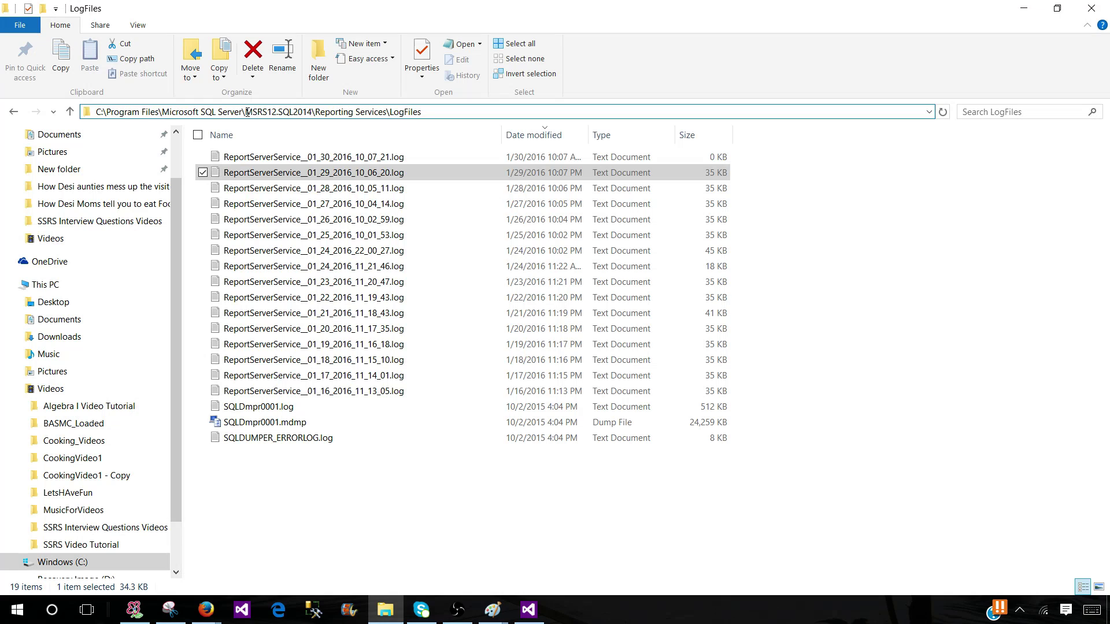
pyautogui.moveTo(246, 113); pyautogui.dragTo(312, 113)
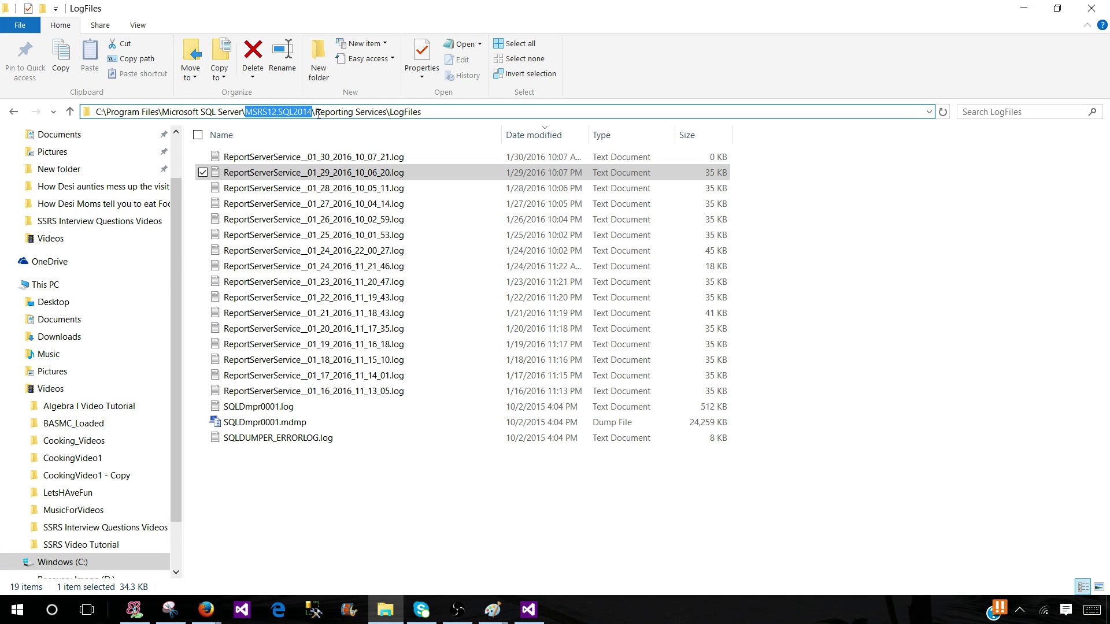
pyautogui.moveTo(315, 113); pyautogui.dragTo(390, 111)
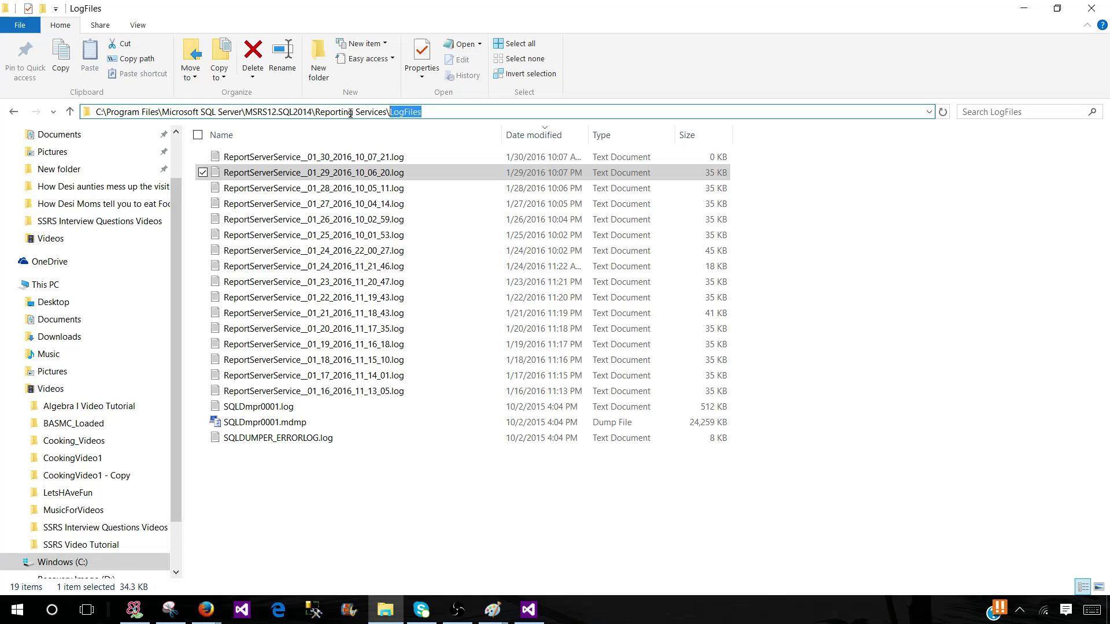
pyautogui.click(417, 521)
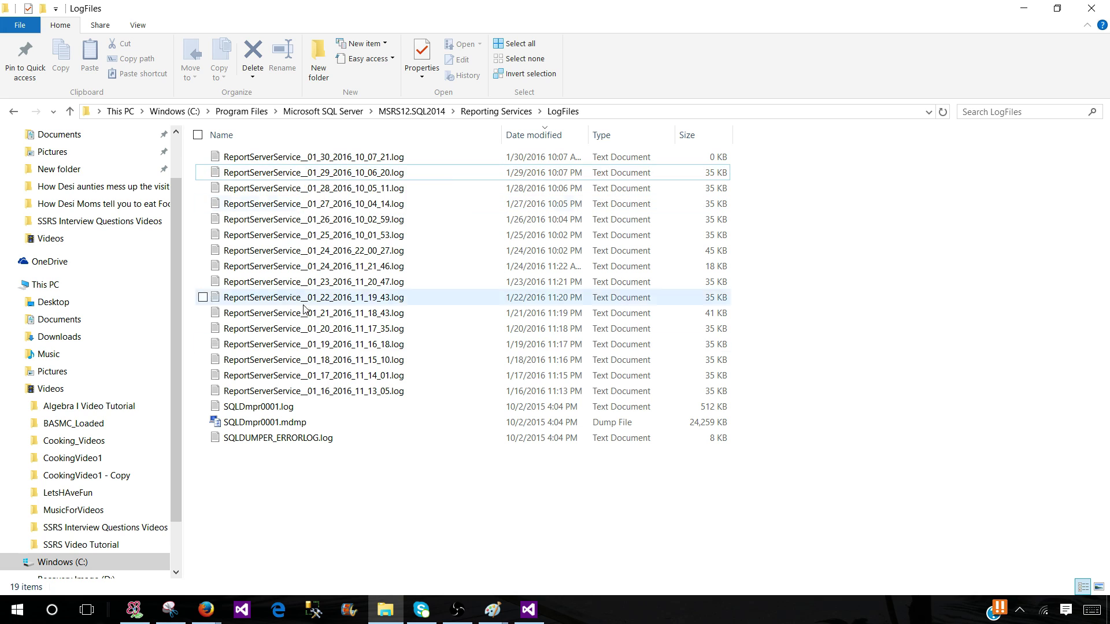
pyautogui.click(680, 615)
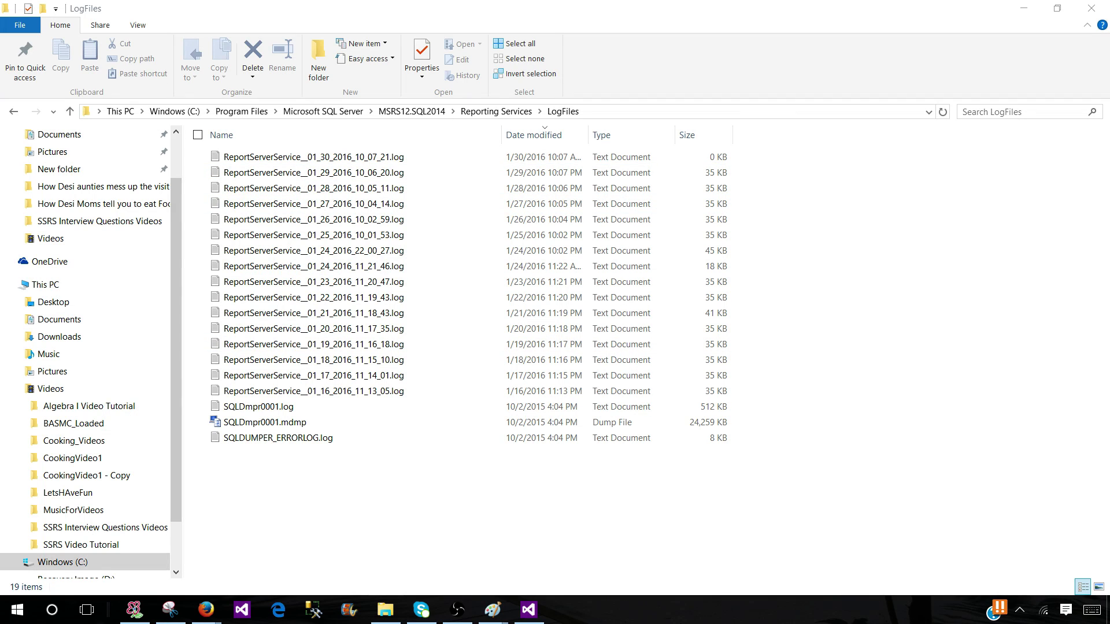